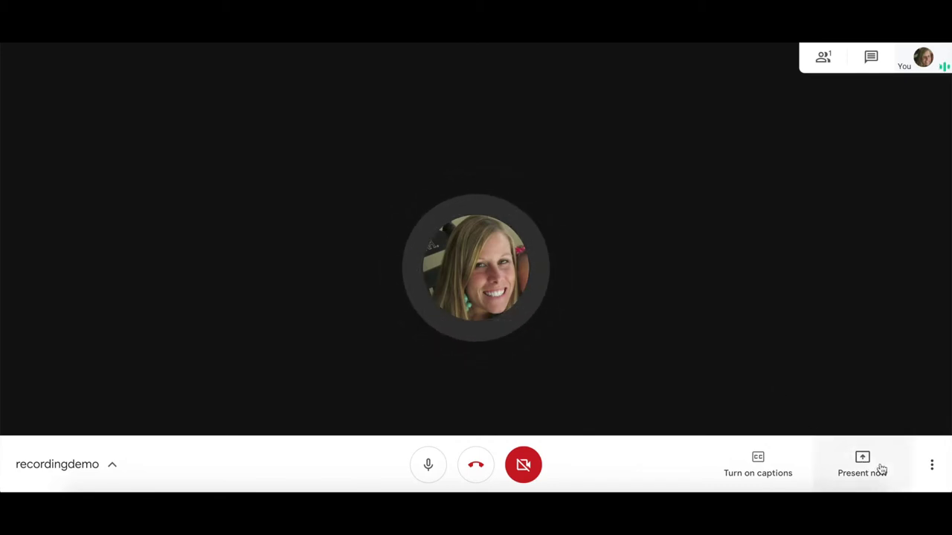
Present the Virtual Meeting Splash window to the meeting participants
click(863, 461)
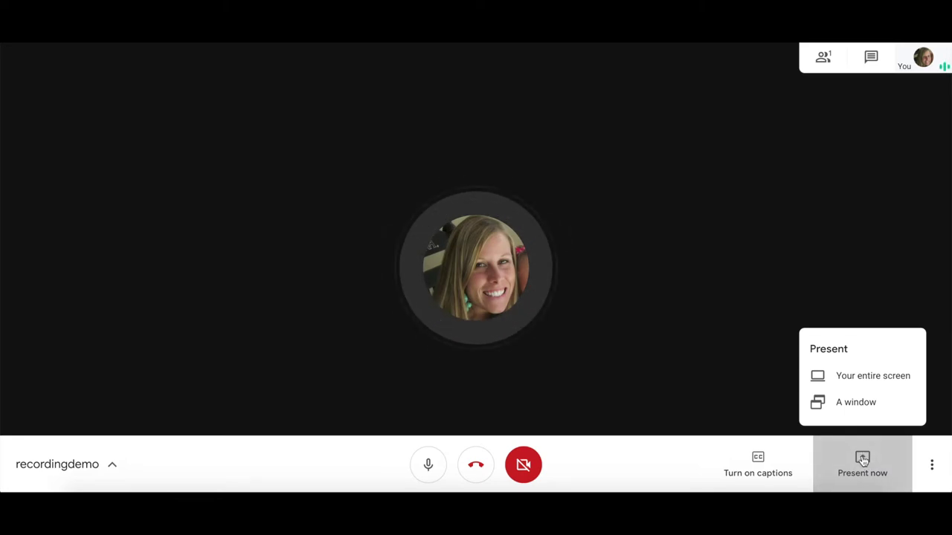
click(857, 405)
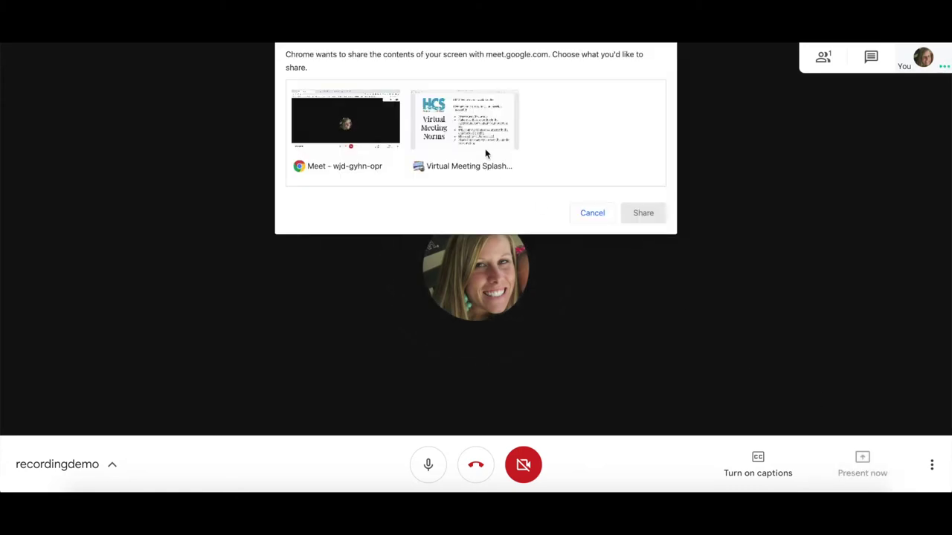
click(457, 123)
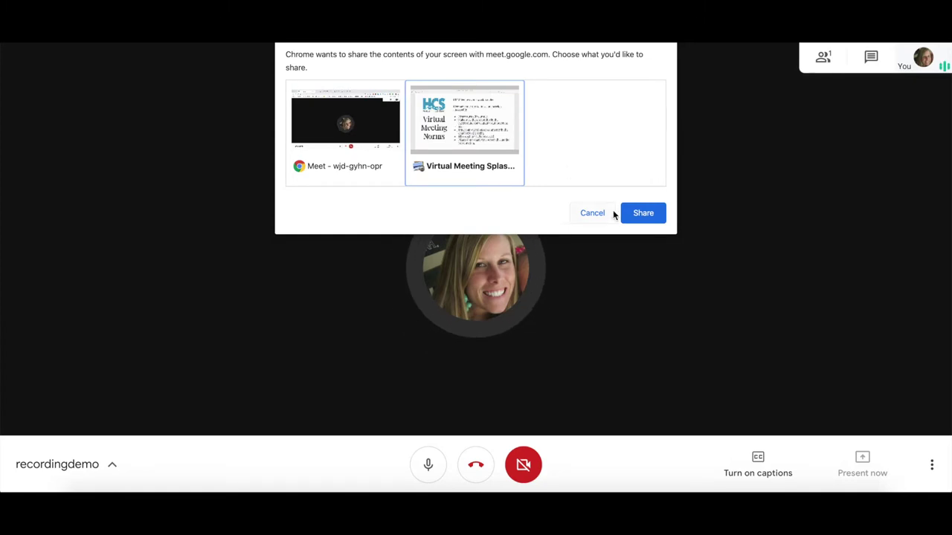
click(643, 213)
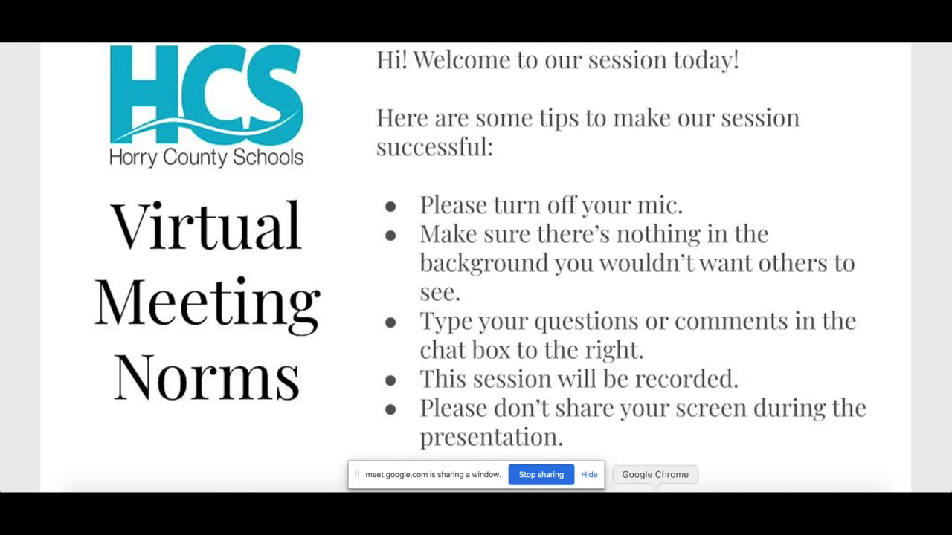
Switch back to the meeting in Google Chrome, view the participant list and close it
click(655, 510)
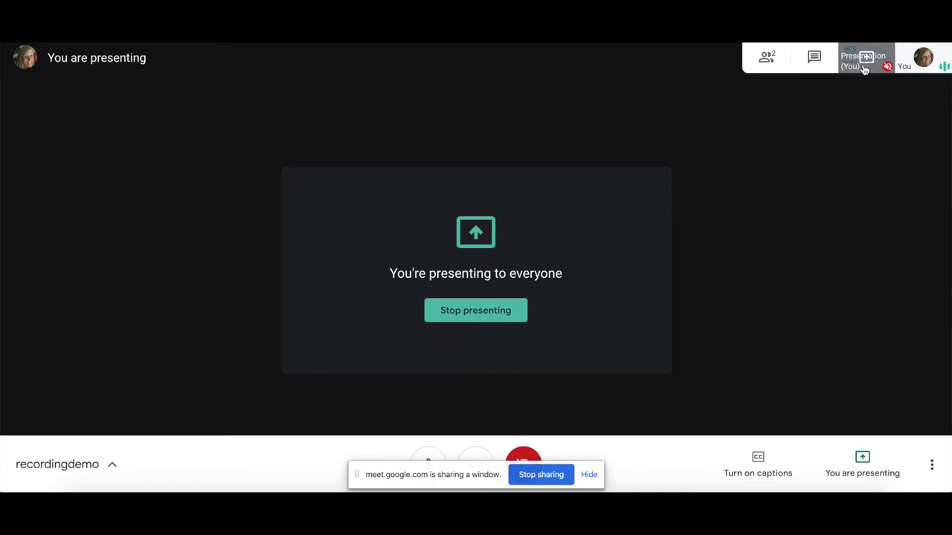
click(767, 59)
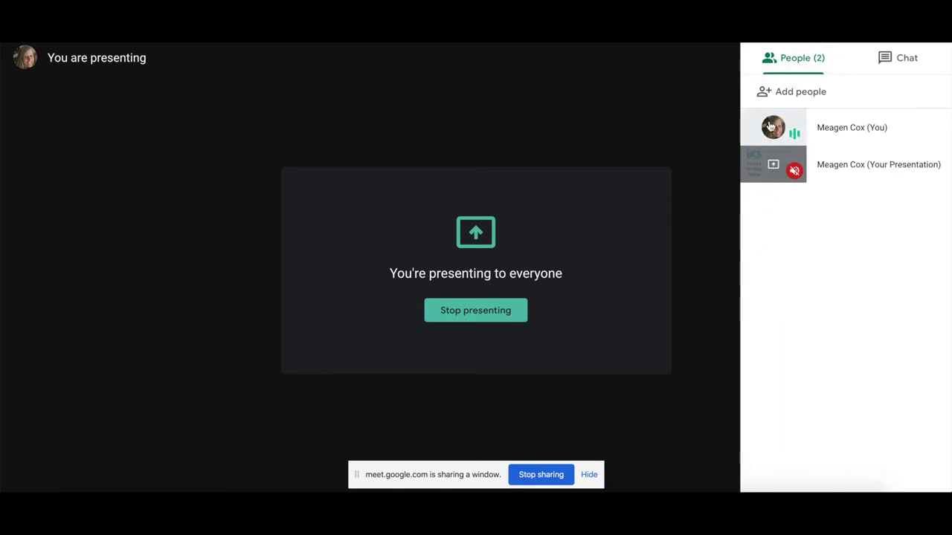
click(729, 159)
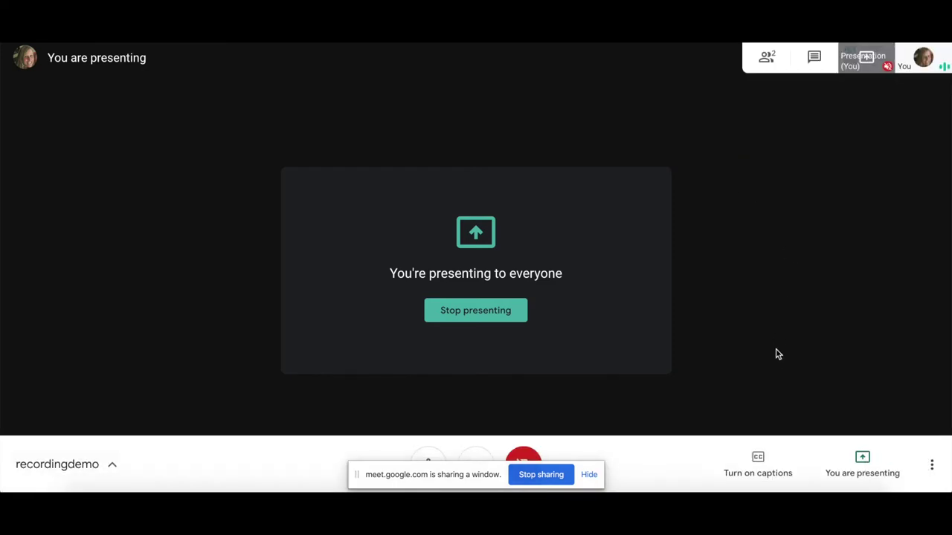
Turn on captions in the meeting and translate the page with its captions into Spanish
click(752, 465)
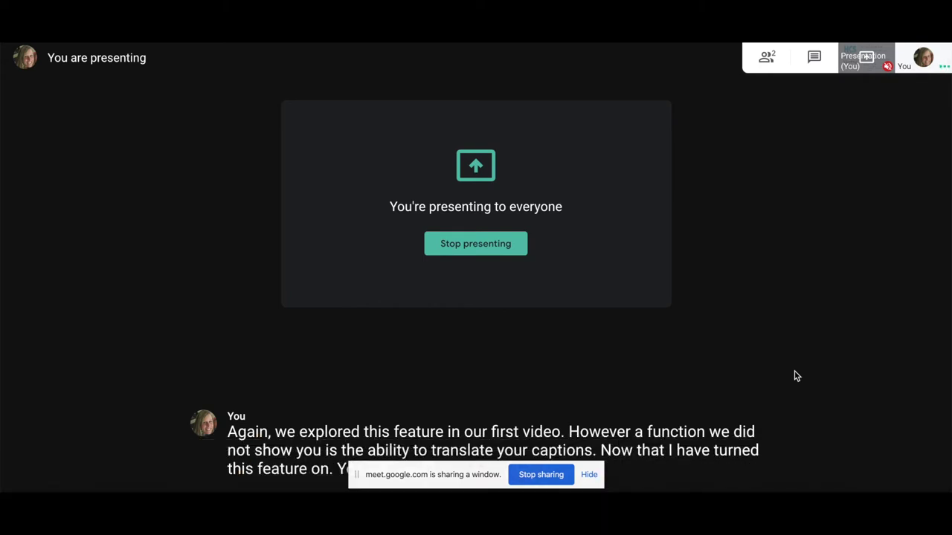
mouse_move(787, 404)
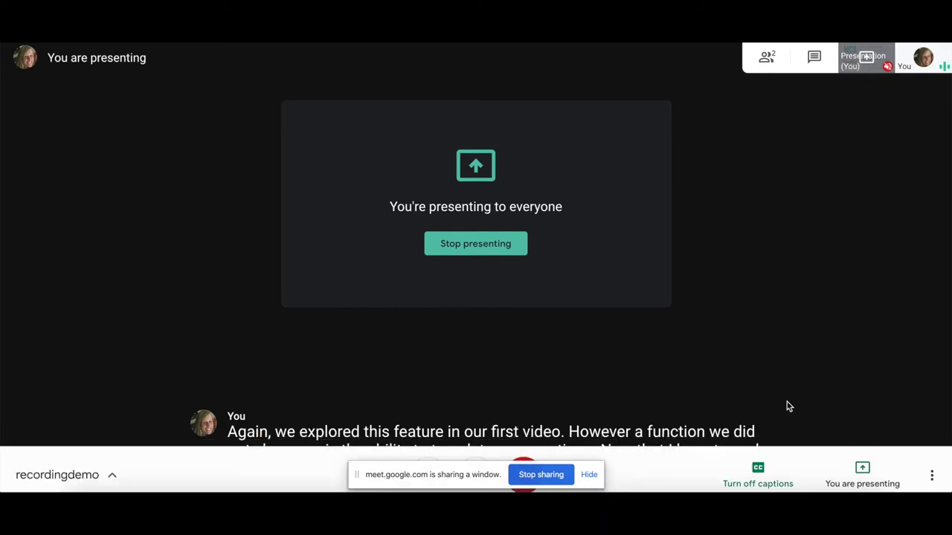
right_click(750, 461)
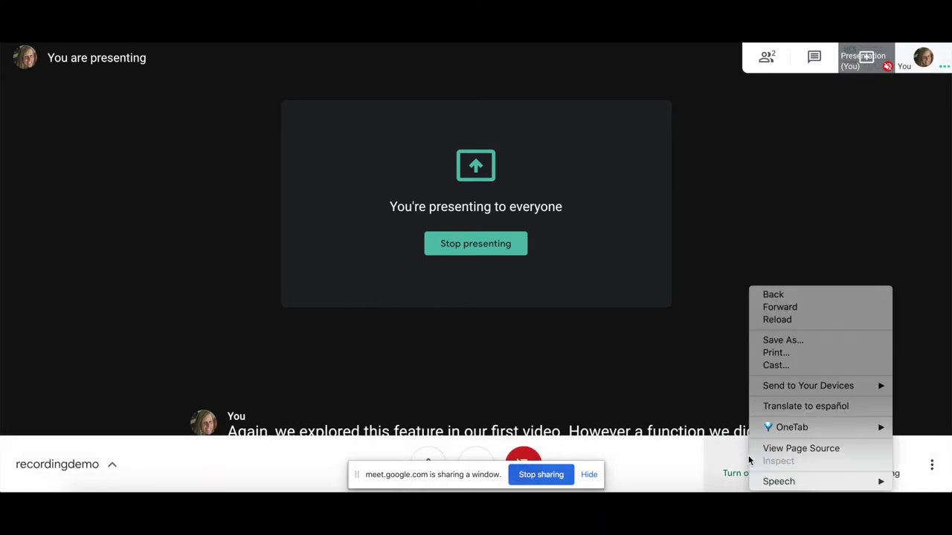
click(764, 411)
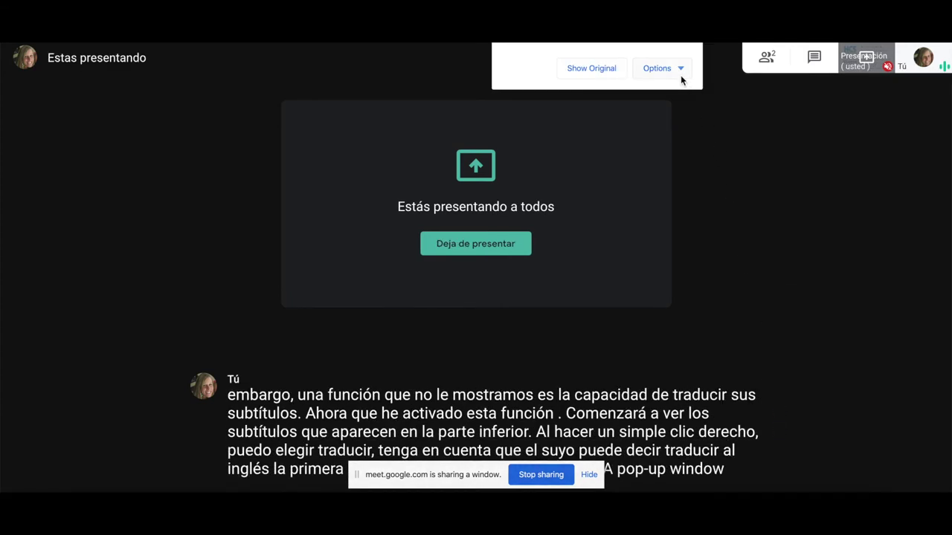
Restore the meeting page's original language and translate it into Spanish again
click(677, 69)
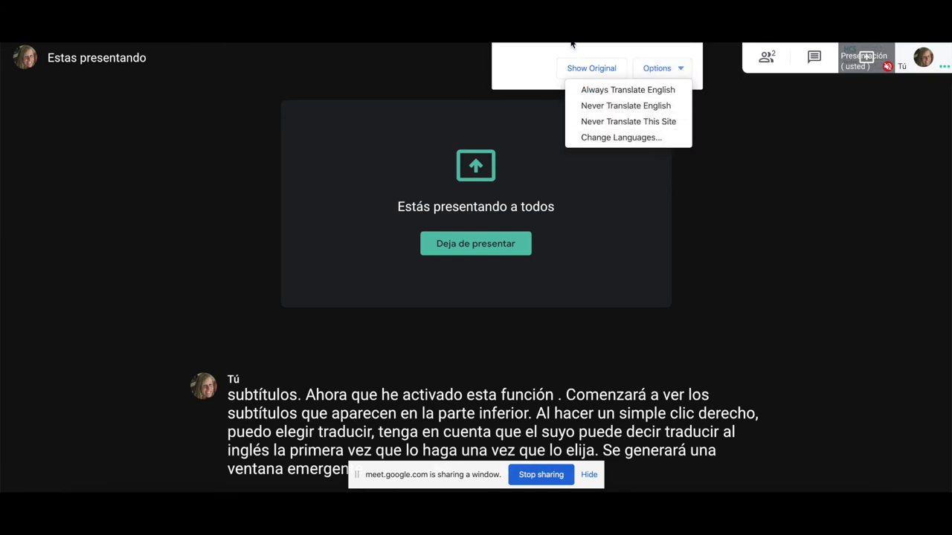
click(578, 67)
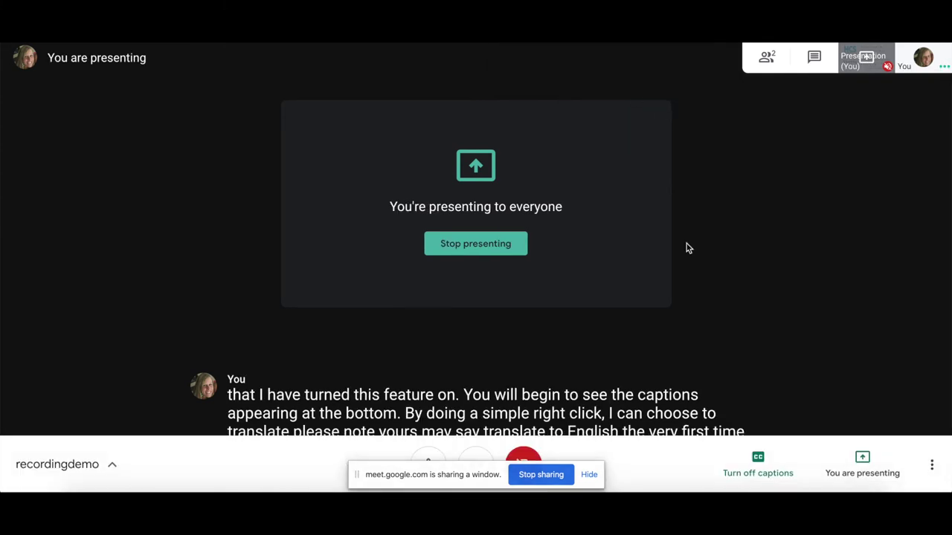
right_click(746, 470)
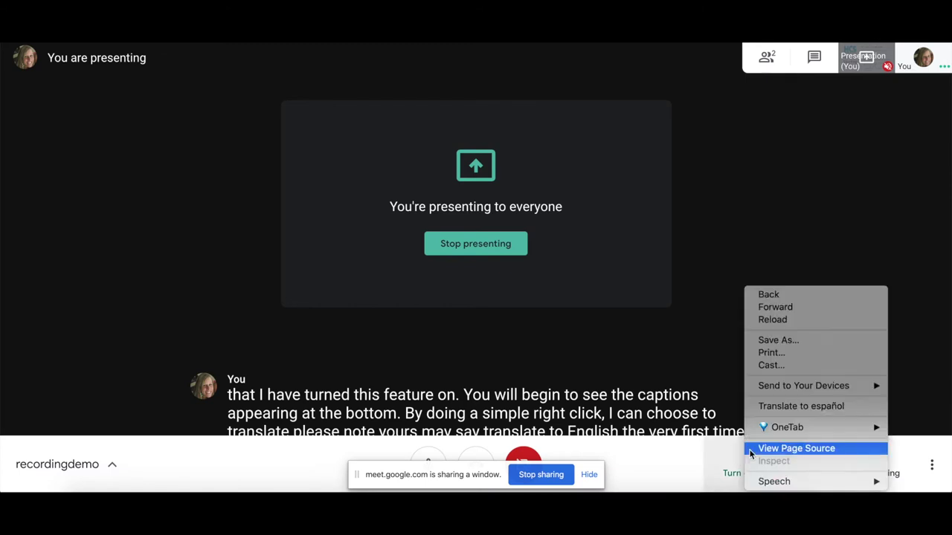
click(788, 404)
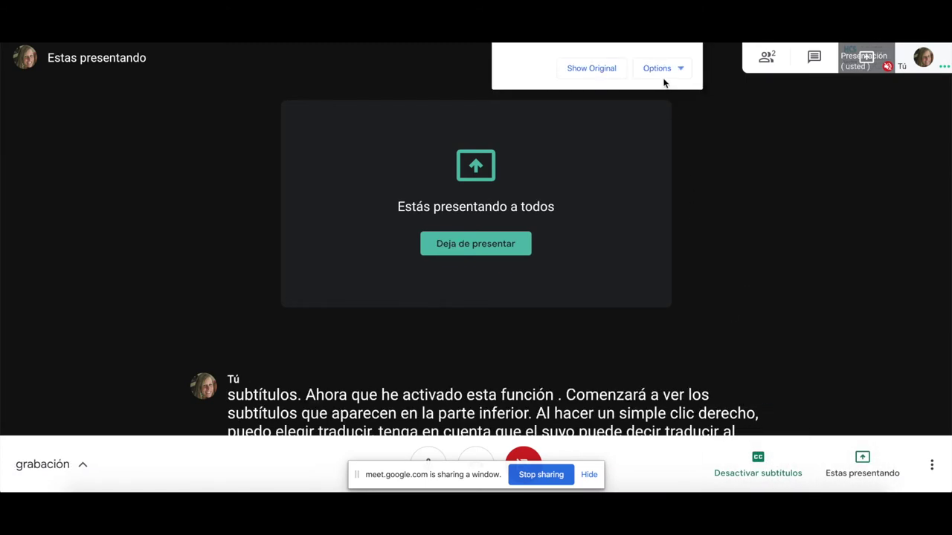
Browse the available translation languages for the page and confirm Spanish as the translation language
click(659, 70)
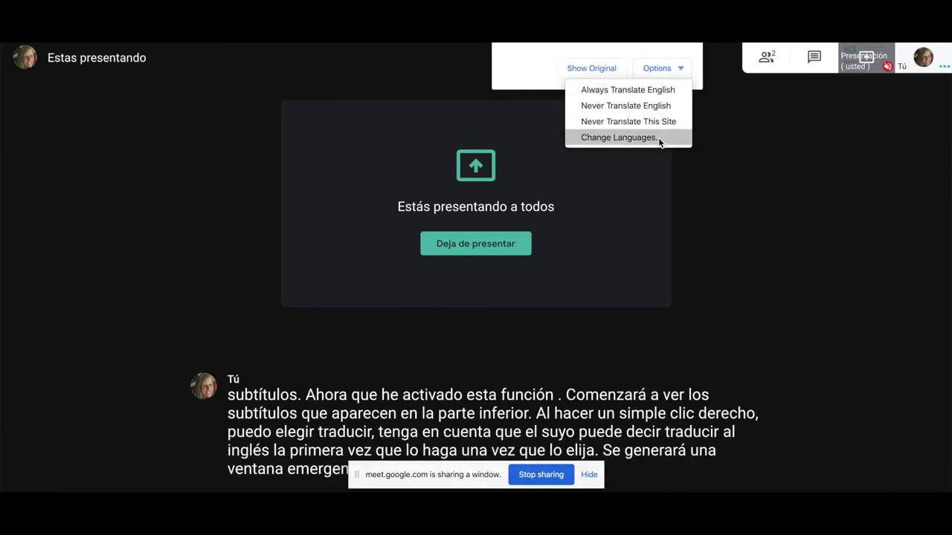
click(659, 140)
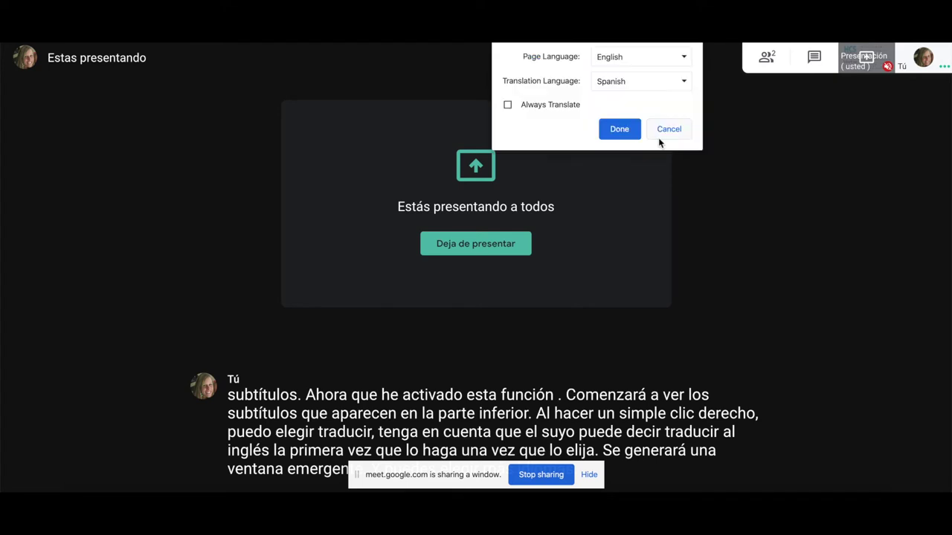
click(672, 88)
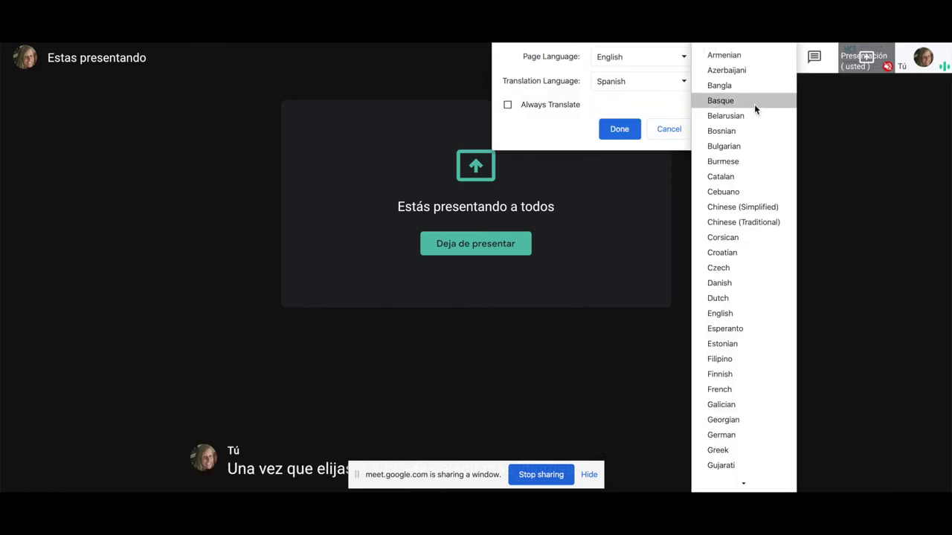
scroll(754, 104, down, 3)
scroll(754, 104, down, 5)
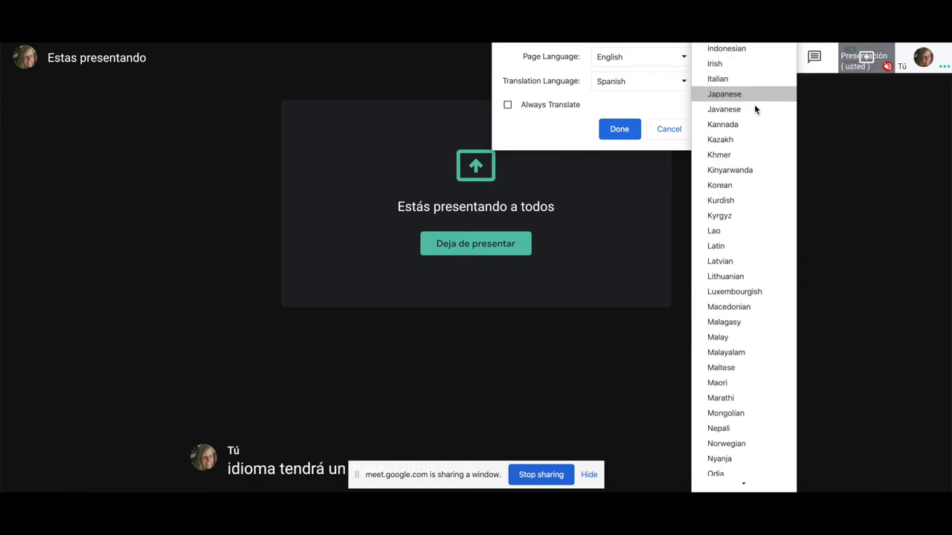
click(628, 121)
click(623, 132)
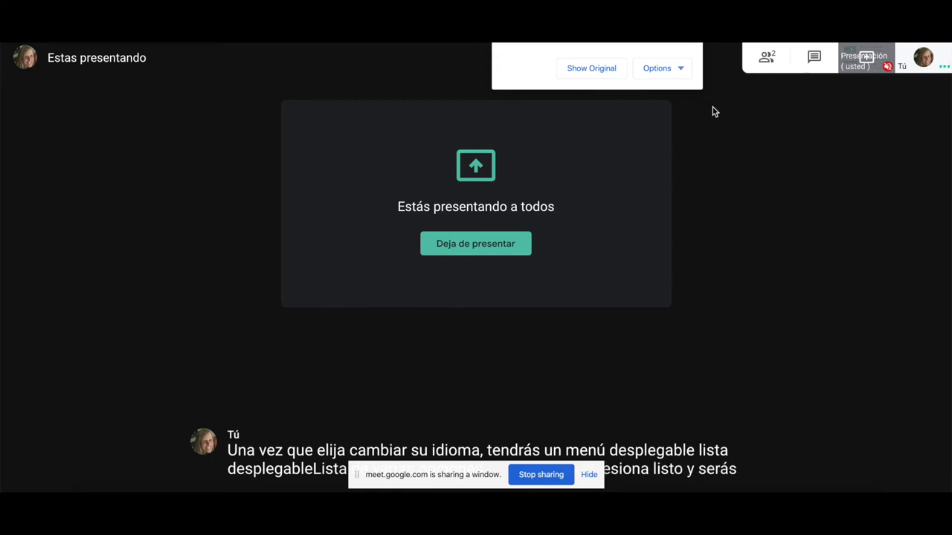
Dismiss the translation options and return the meeting page to English
click(701, 47)
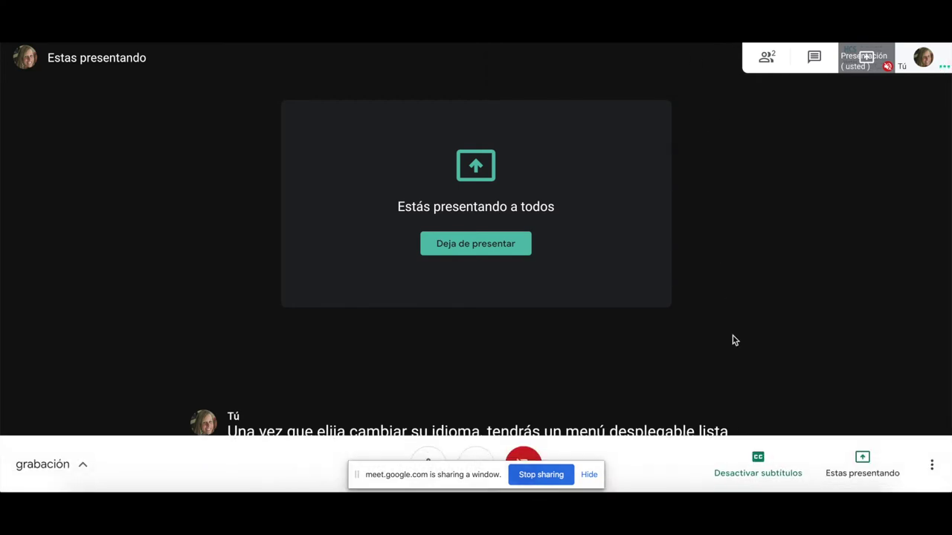
right_click(756, 463)
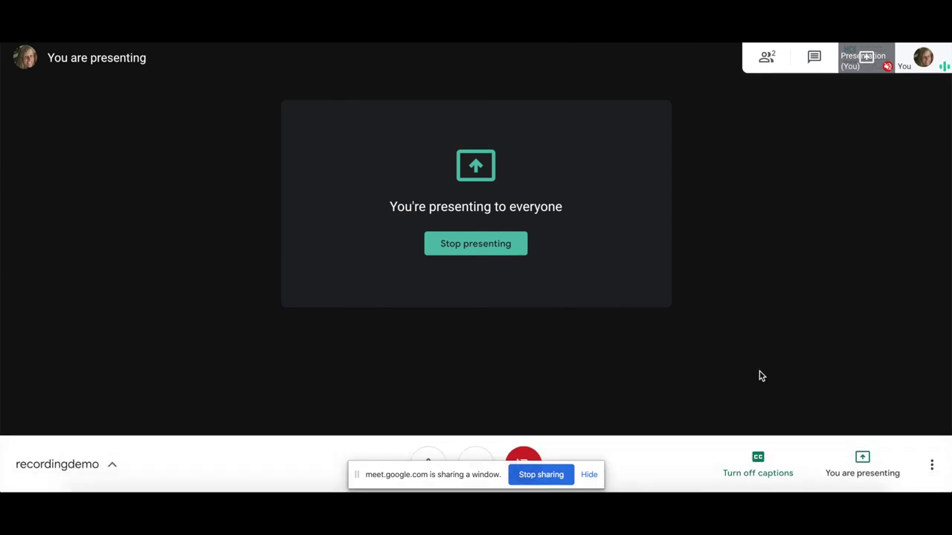
Start recording the meeting and accept the request to obtain participants' consent
click(931, 467)
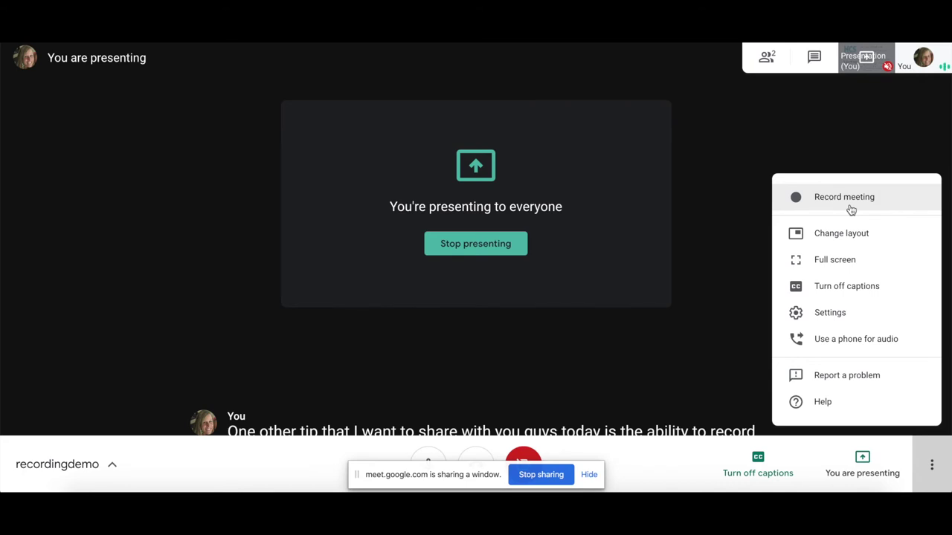
click(851, 209)
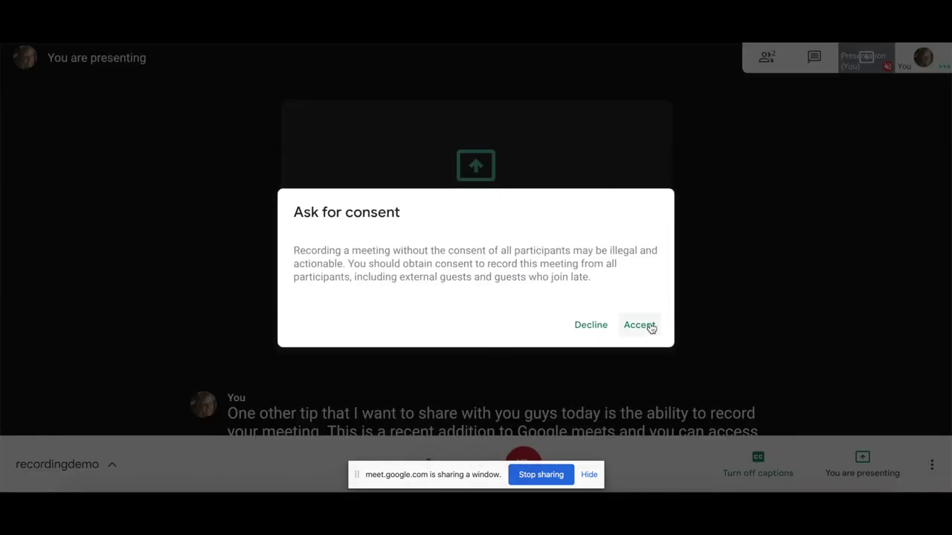
click(645, 327)
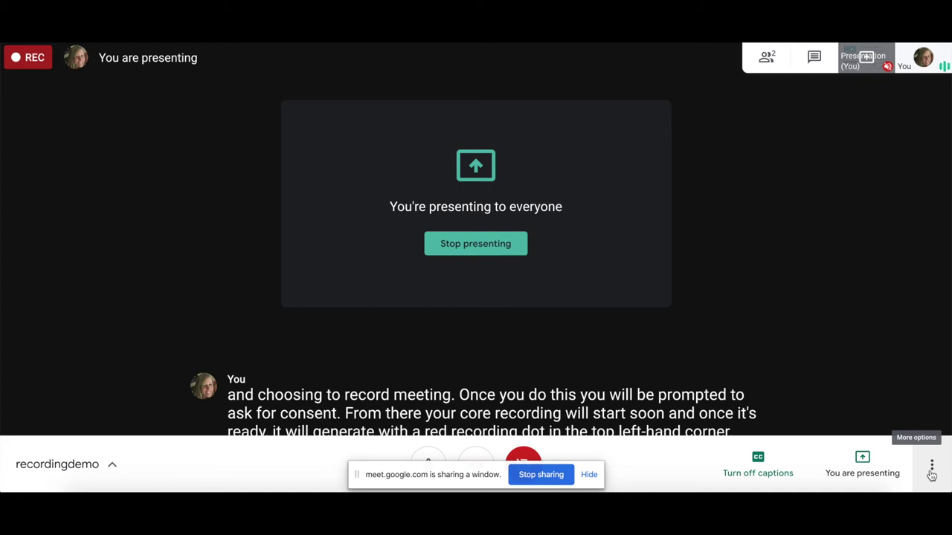
Stop the meeting recording and confirm
click(931, 467)
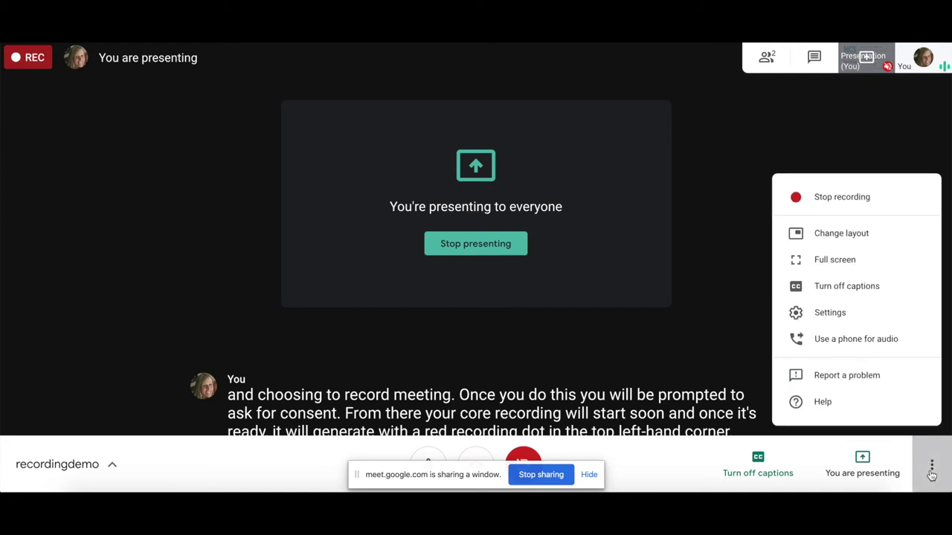
click(844, 199)
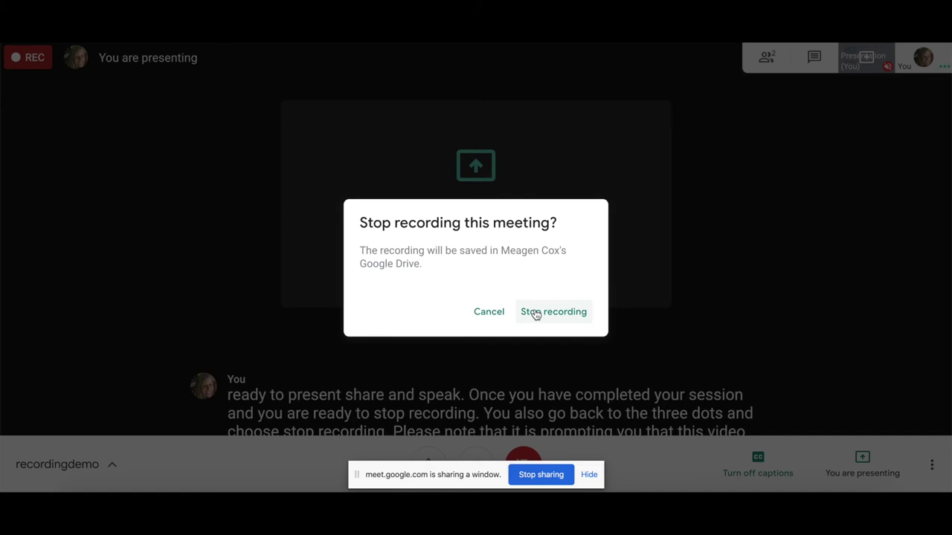
click(536, 313)
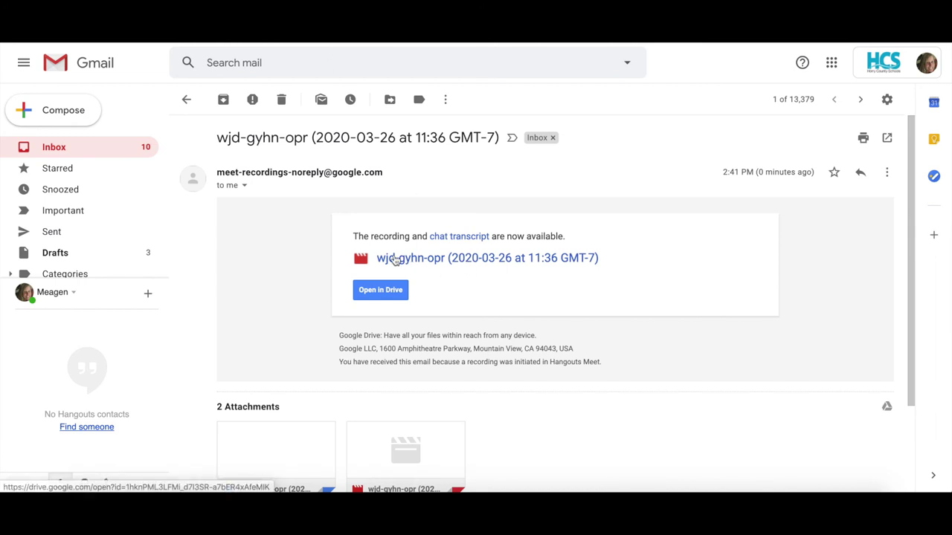
Review the recording notification in Gmail, switch to Google Drive, view the Recording View folder and reopen its Meet Recordings subfolder
scroll(383, 351, down, 1)
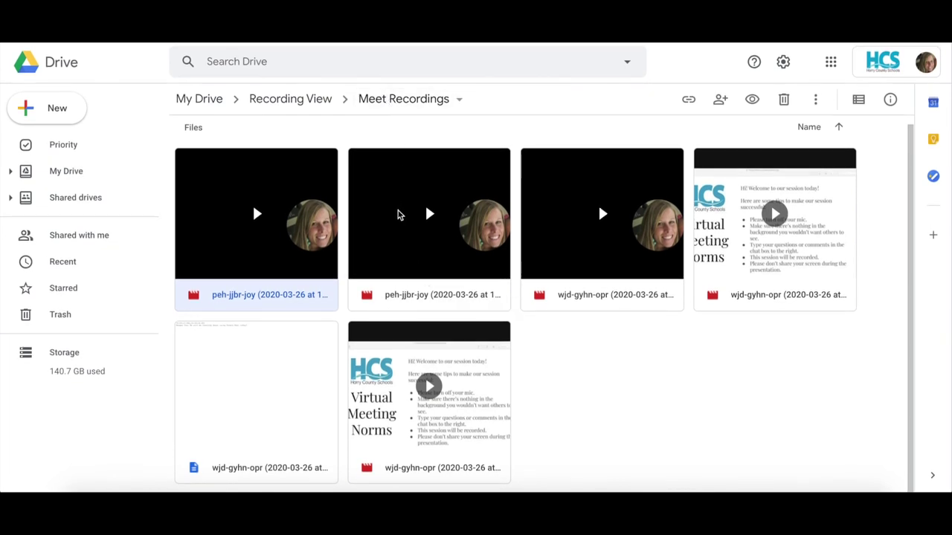
click(309, 101)
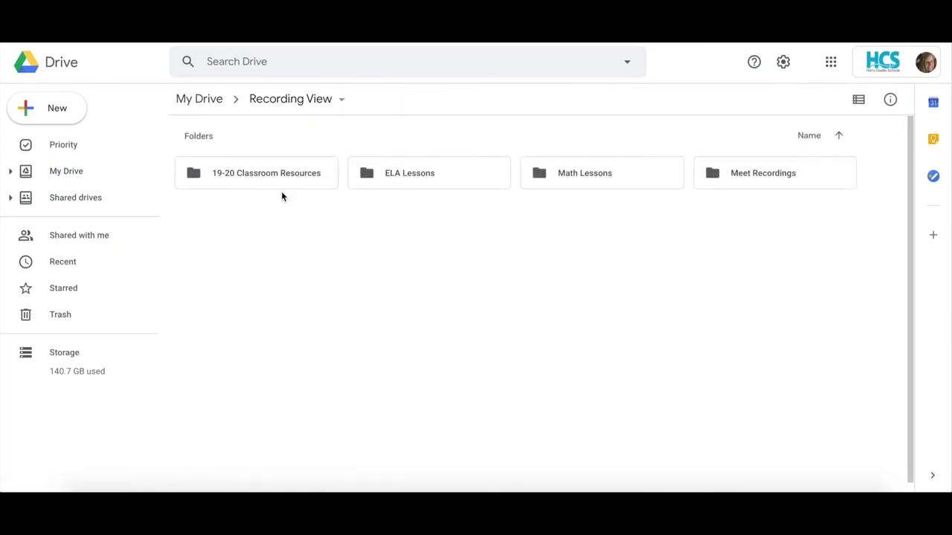
double_click(762, 179)
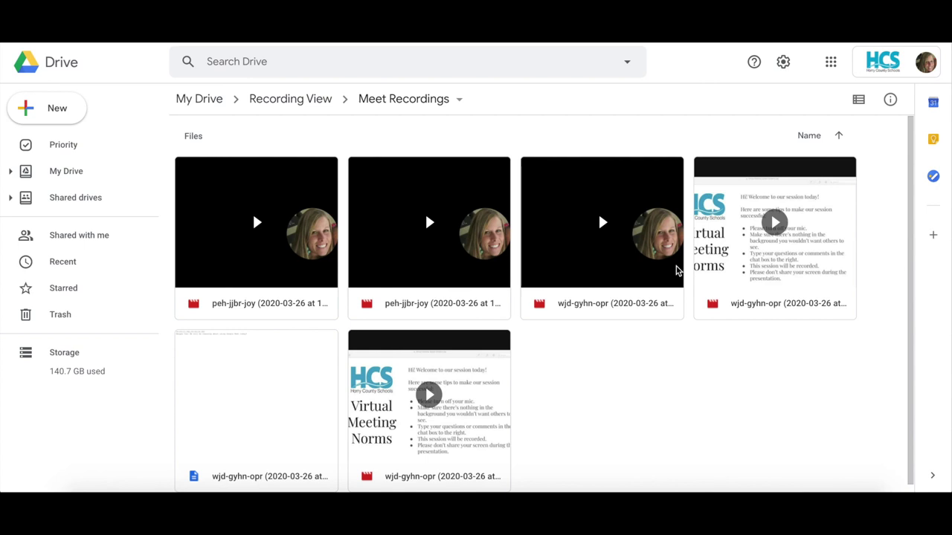
Select the wjd-gyhn-opr chat transcript document in Meet Recordings, followed by the recording next to it with the Virtual Meeting Norms thumbnail
scroll(677, 271, down, 1)
click(284, 463)
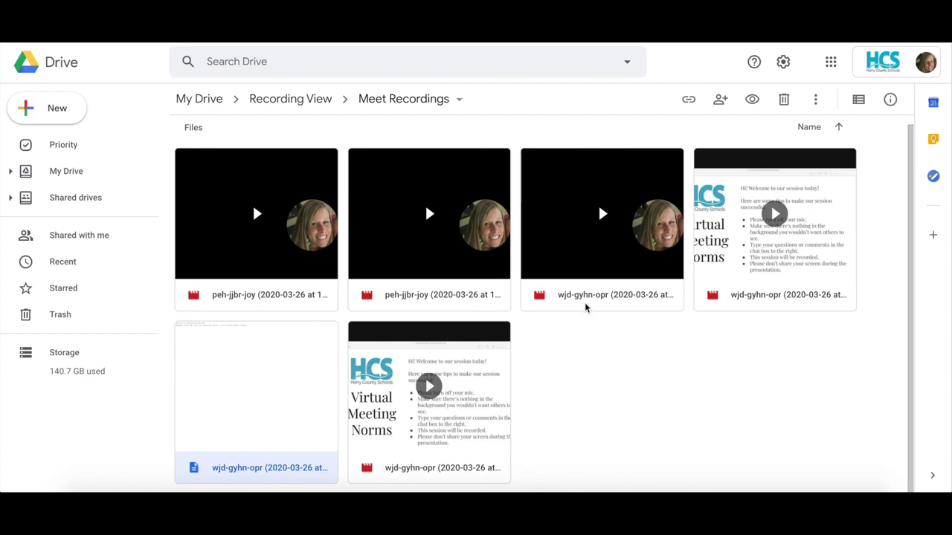
click(482, 361)
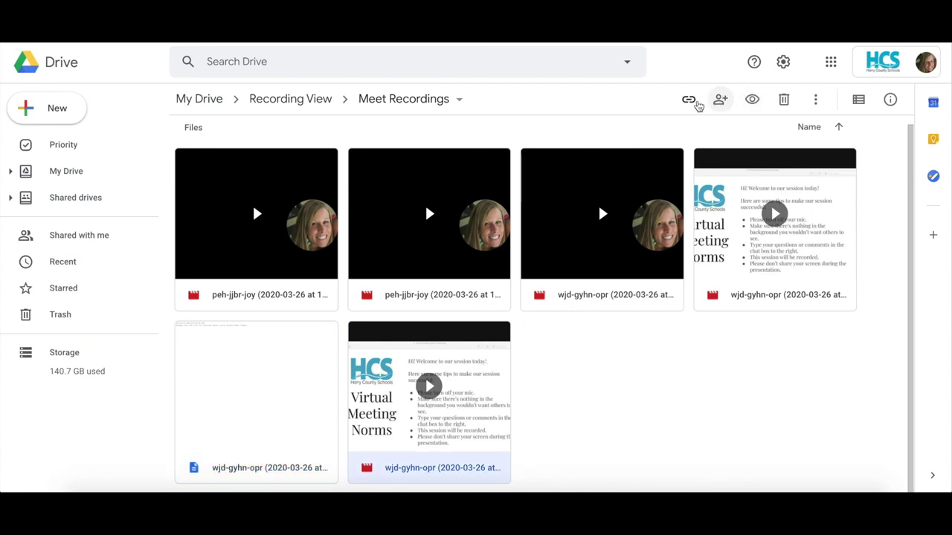